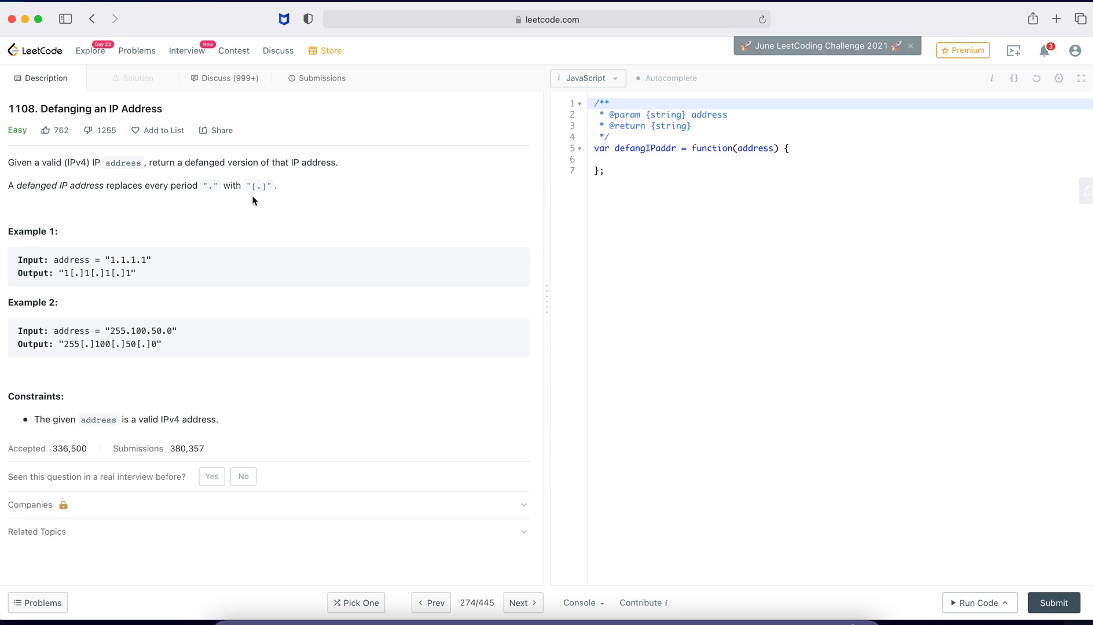
Review the problem examples, highlighting the 1.1.1.1 input and the defanged outputs
double_click(69, 261)
double_click(120, 260)
double_click(118, 273)
triple_click(147, 273)
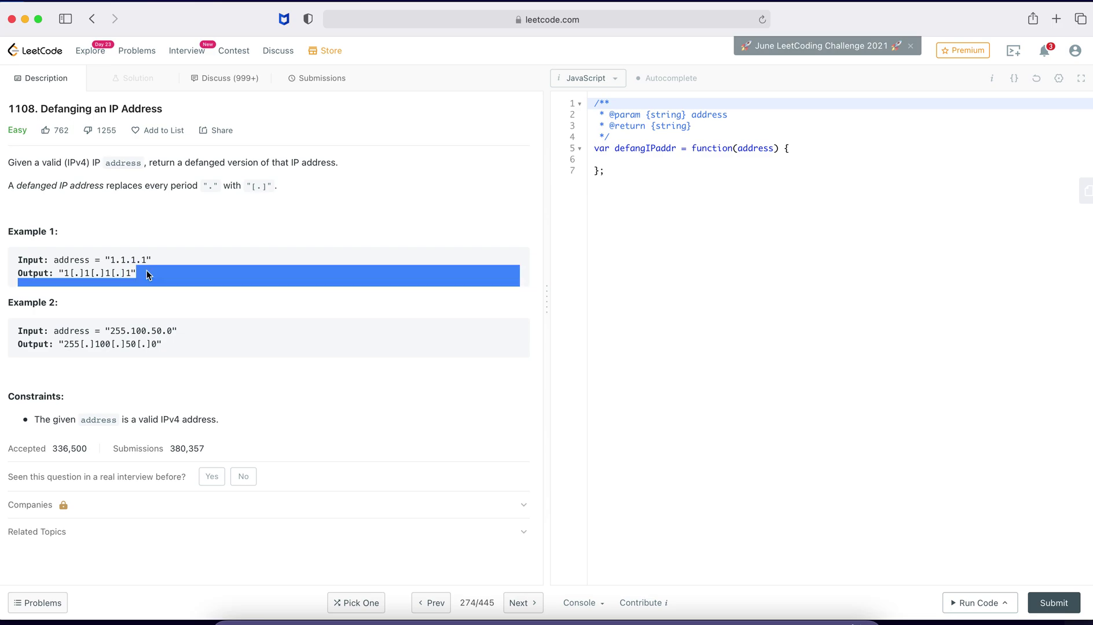
double_click(130, 344)
left_click(134, 416)
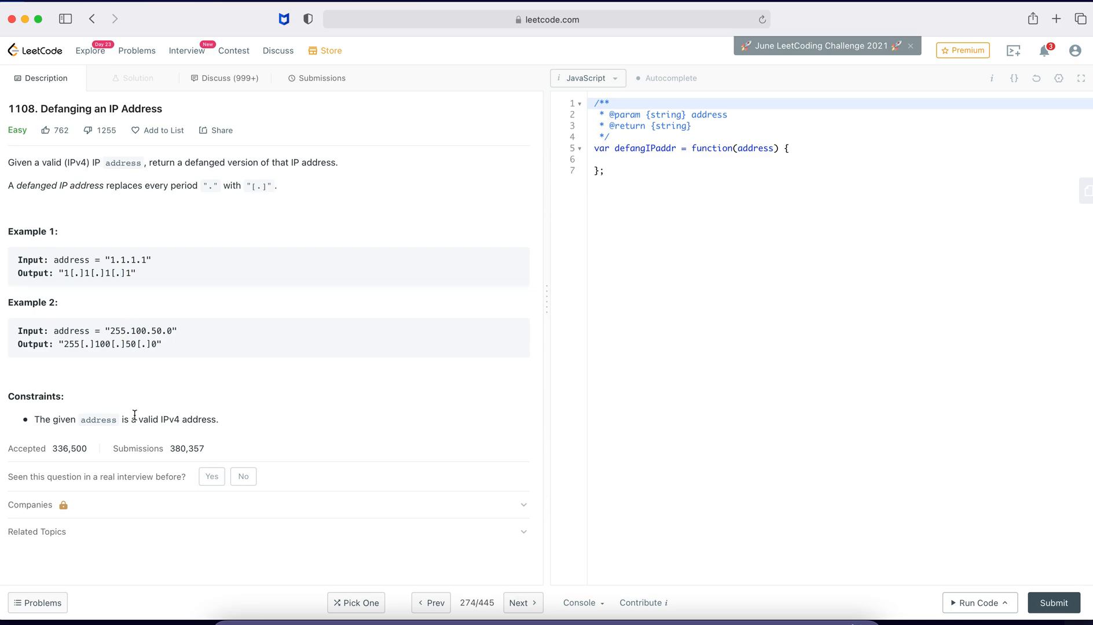
Write comments // '.' and // '[.]' inside defangIPaddr, followed by blank lines
left_click(836, 154)
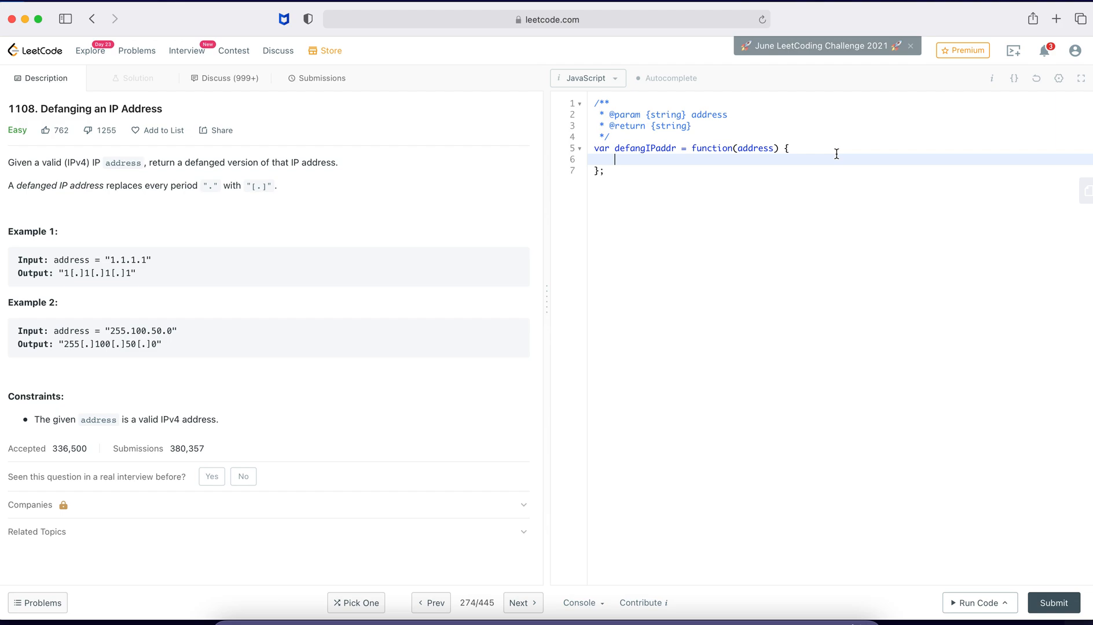
type("// '.")
type("'")
key("Return")
type("//")
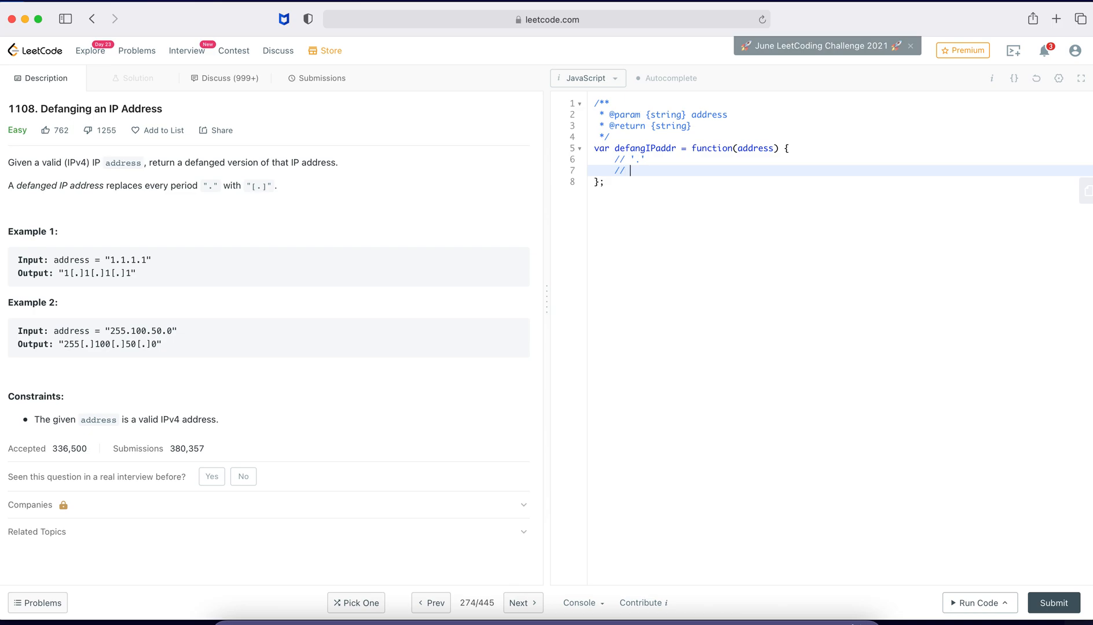
type(" '[")
type(".")
key("Return")
key("Return")
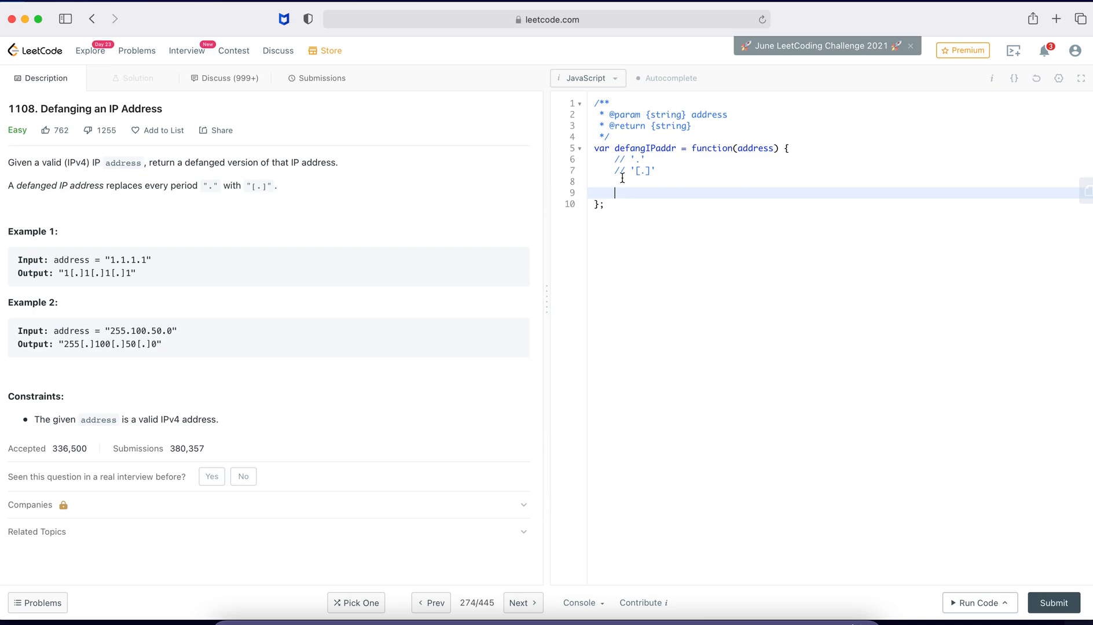
left_click(652, 171)
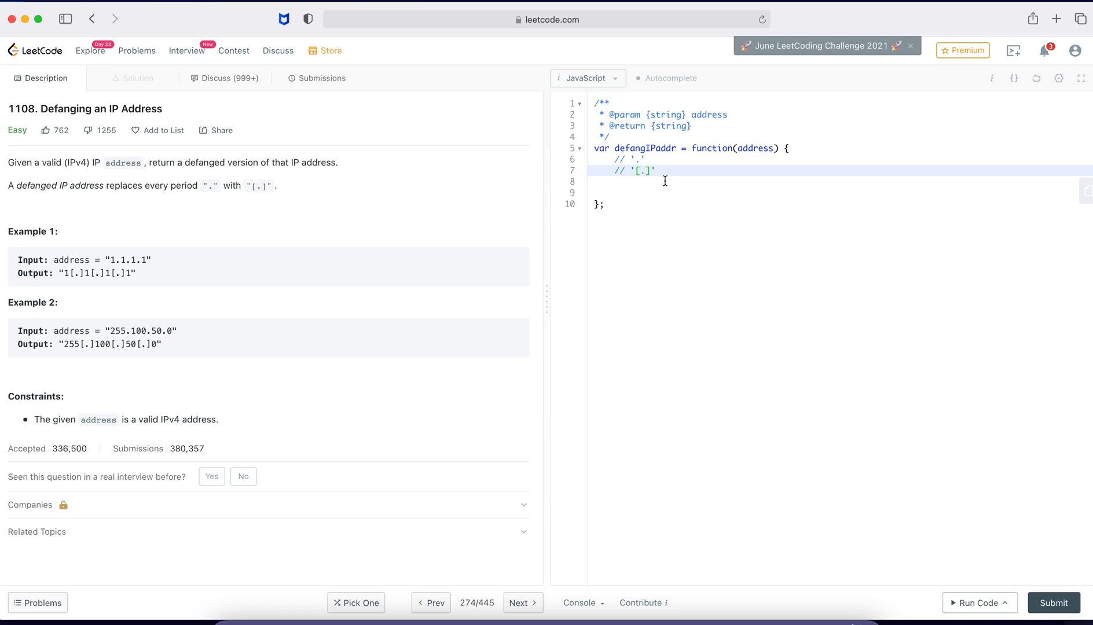
double_click(666, 181)
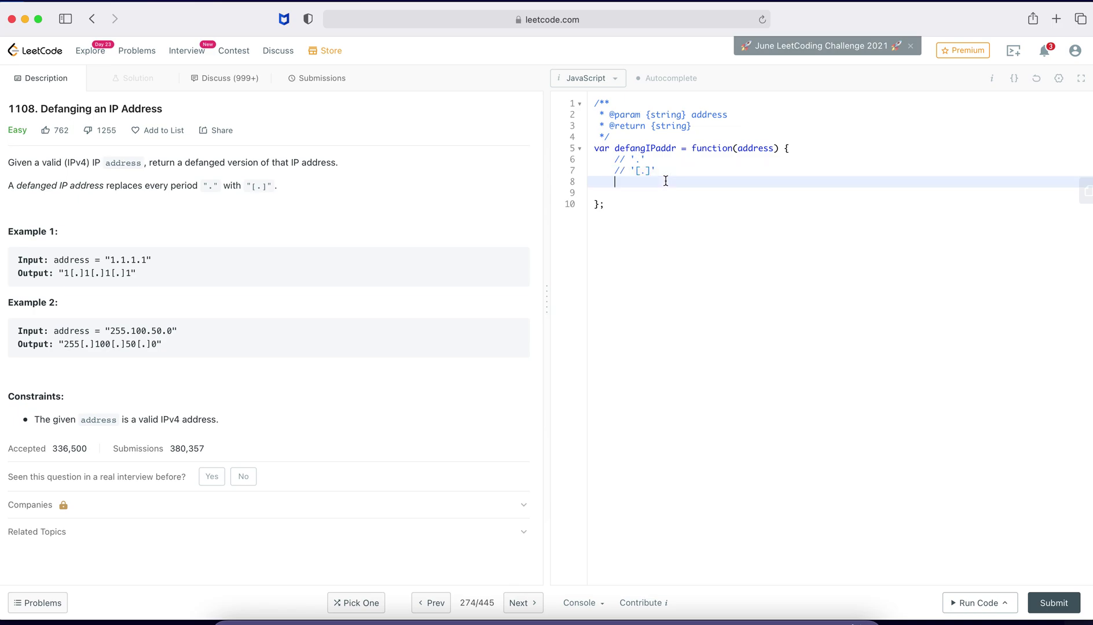
left_click(643, 160)
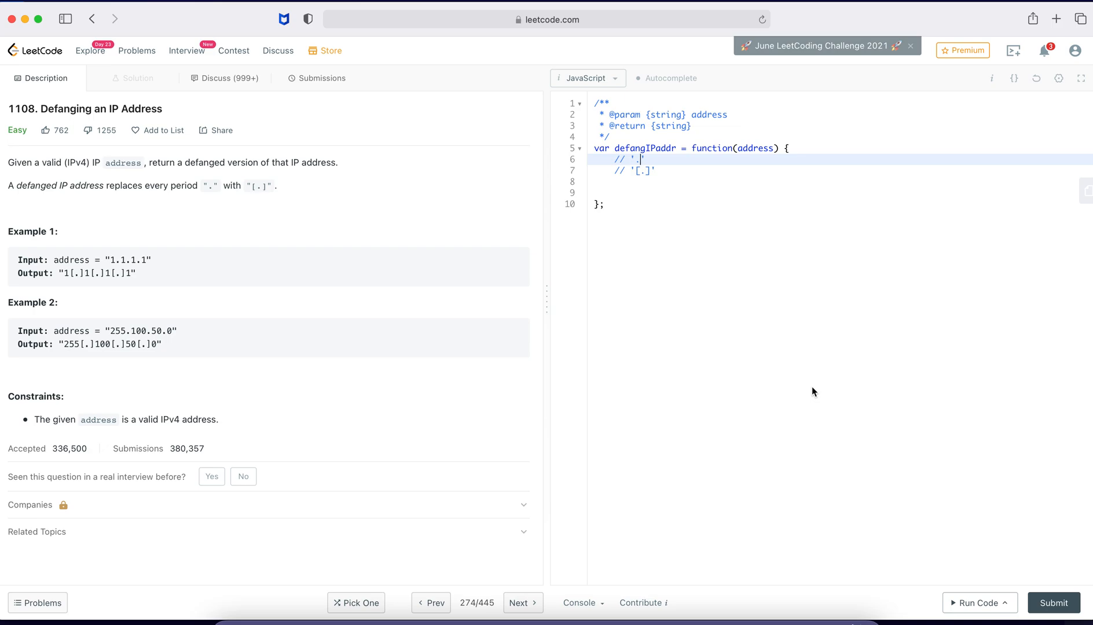
left_click(639, 161)
type(".")
left_click_drag(651, 171, 635, 171)
Declare let le = address.length below the comments
left_click(674, 182)
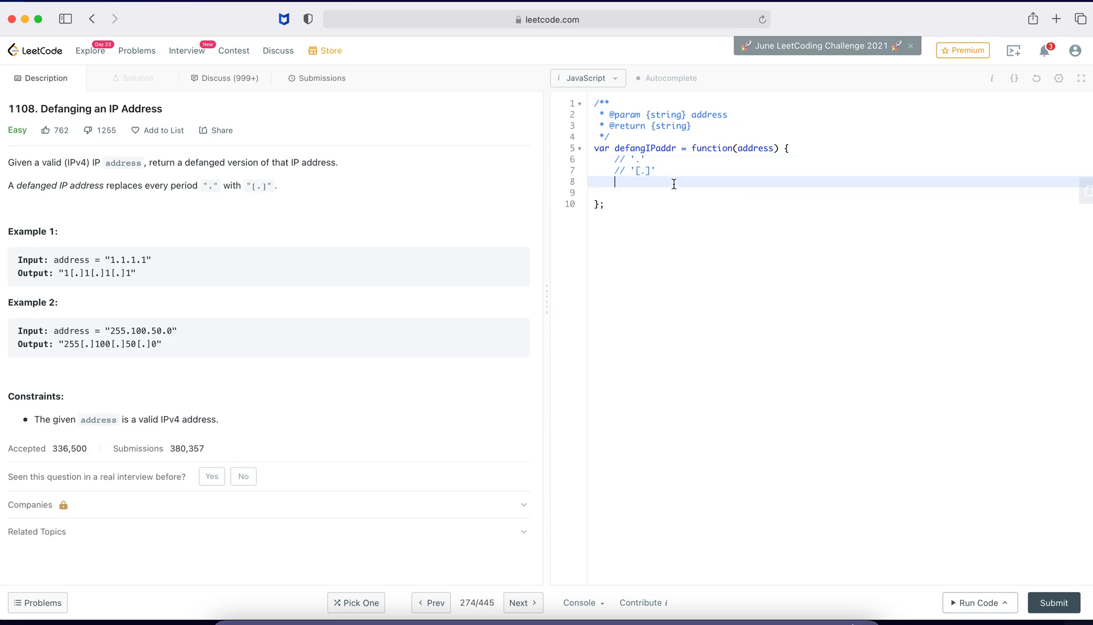
key("Return")
type("let le ")
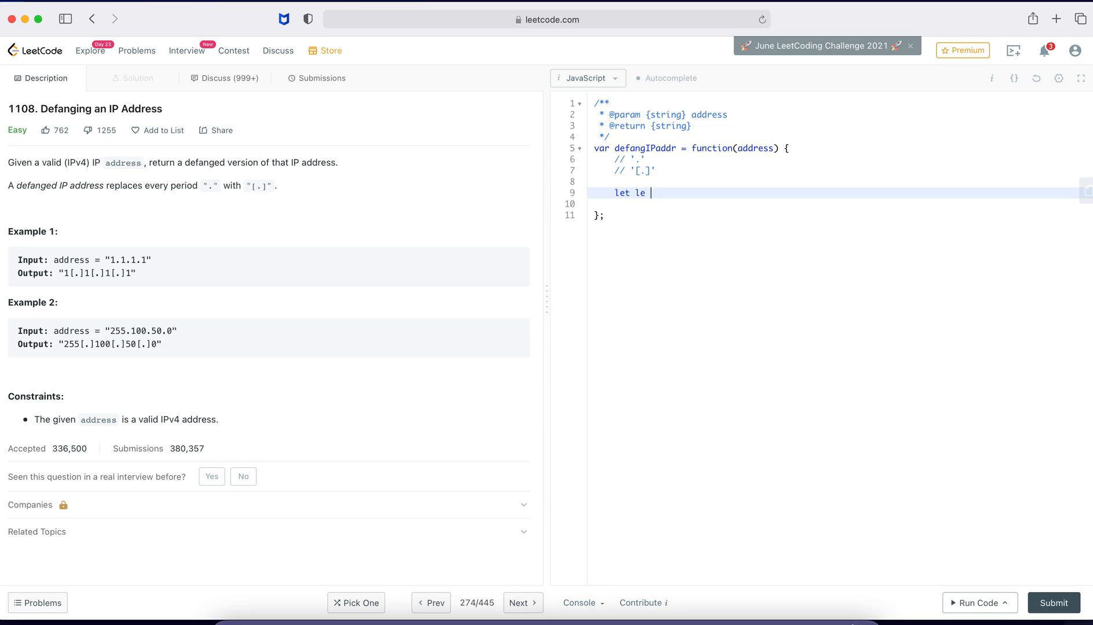
type("=")
double_click(750, 150)
key("super+c")
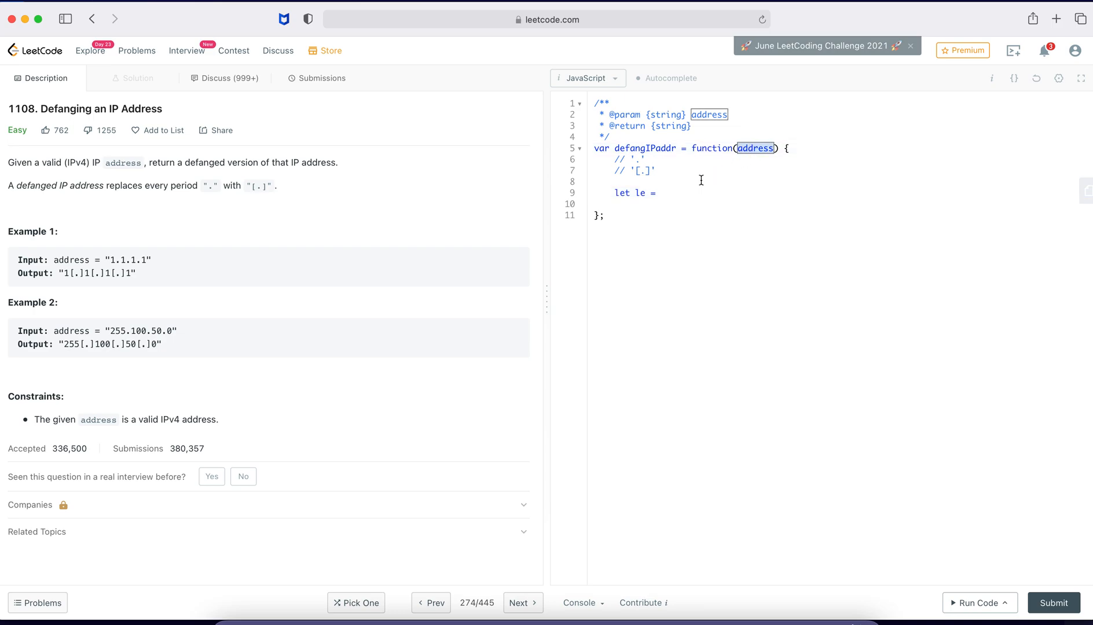
left_click(689, 195)
key("super+v")
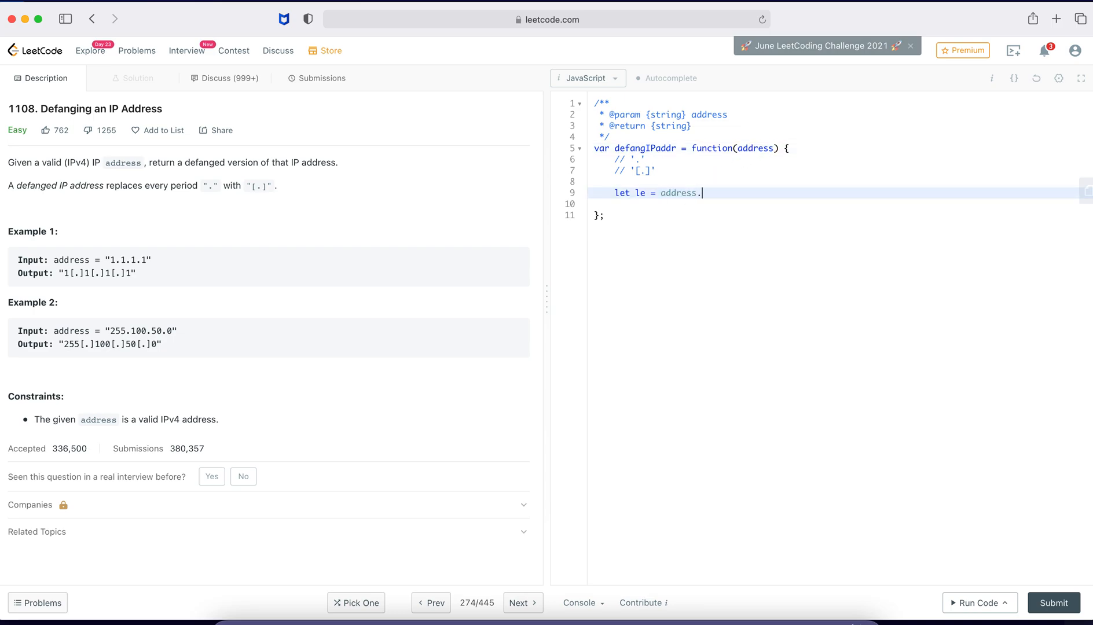
type(".length")
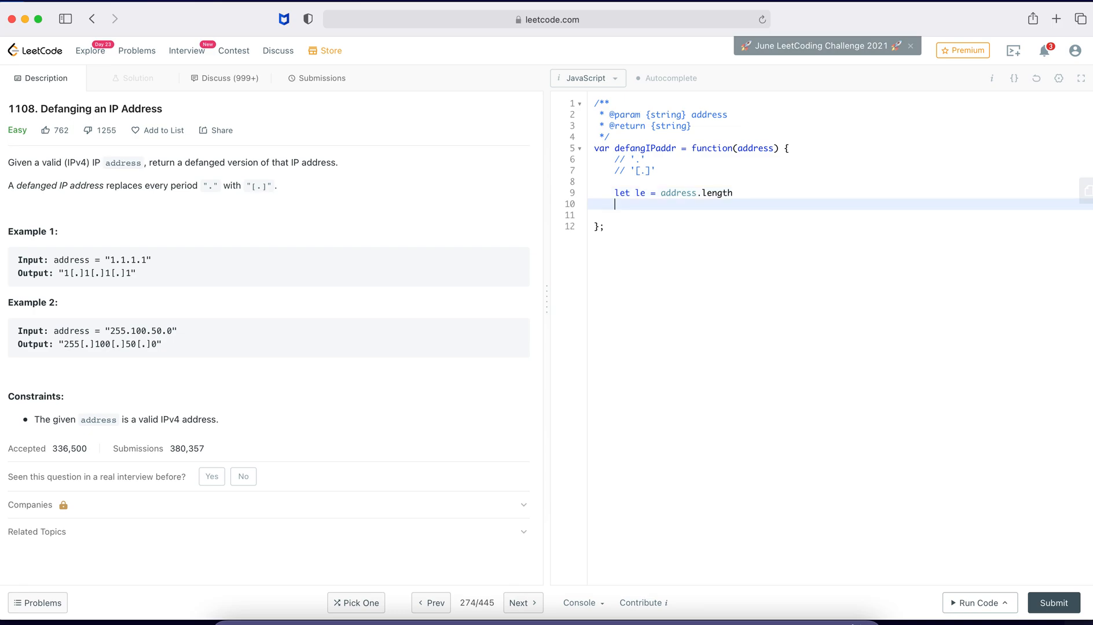
key("Return")
key("Return")
type("for(")
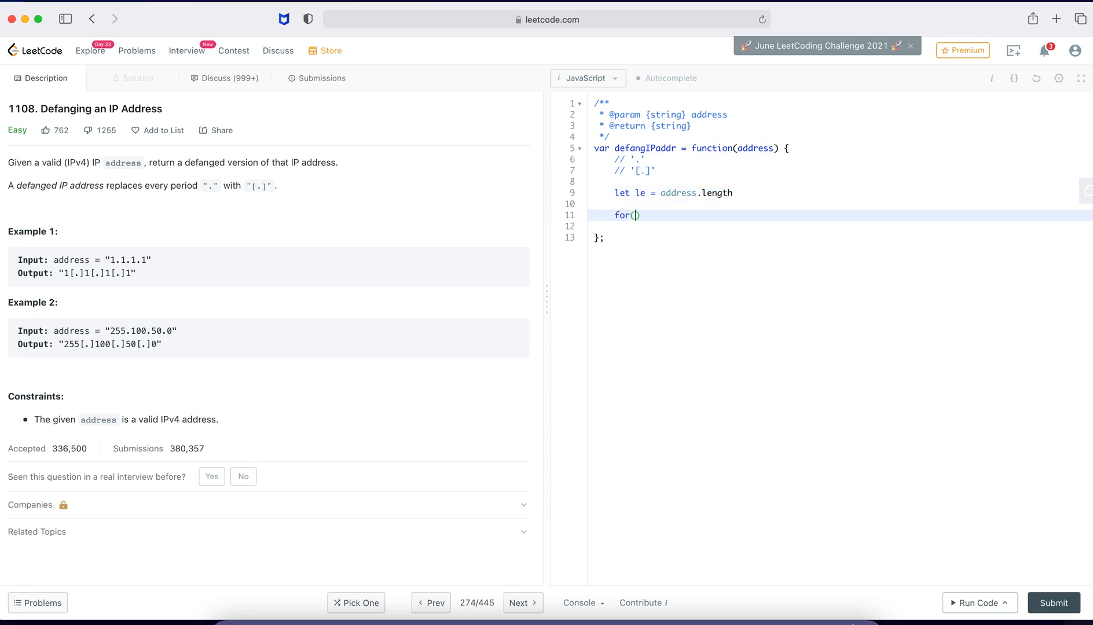
type("let i")
type("=")
type("1")
type(";")
type(" i<")
type("=")
Write the loop header for(let i=1; i<=le-1; i++){ } with its body lines
key("BackSpace")
type("=")
type("le-1")
type("; i++")
key("Right")
type("{")
key("Return")
type("address")
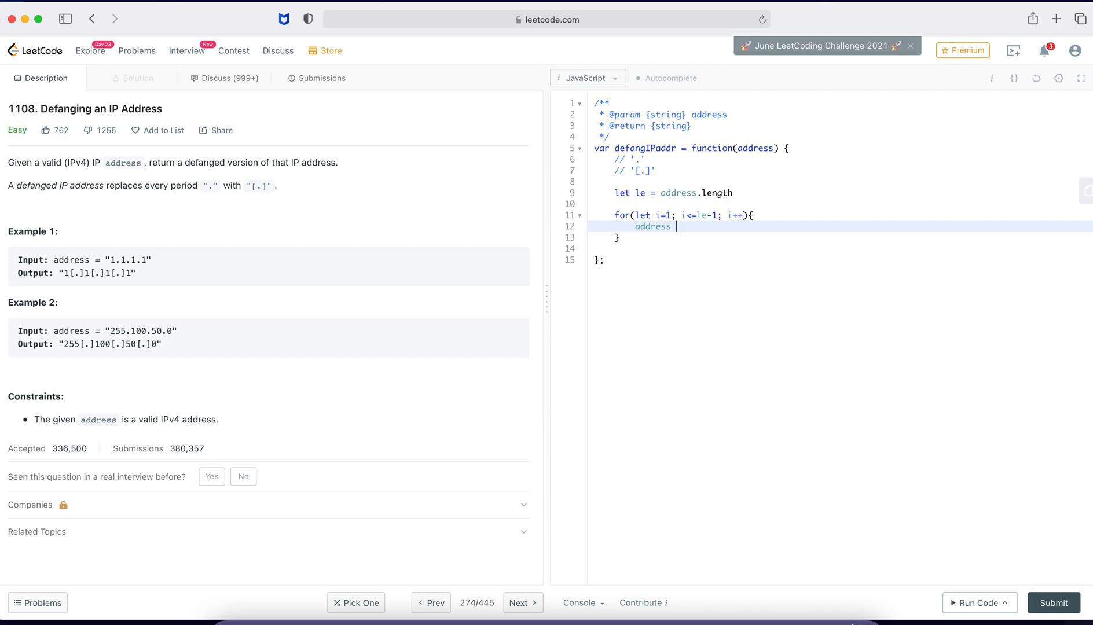
type(" = address")
left_click(753, 216)
key("Return")
type("if")
type("(")
type("address[")
type("i")
Add if(address[i]=='.'){ address = address.replace(address[i],'Z') } and fix the braces
key("Right")
type("=='")
type(".")
key("Right")
key("Right")
type("{")
key("Delete")
left_click(750, 247)
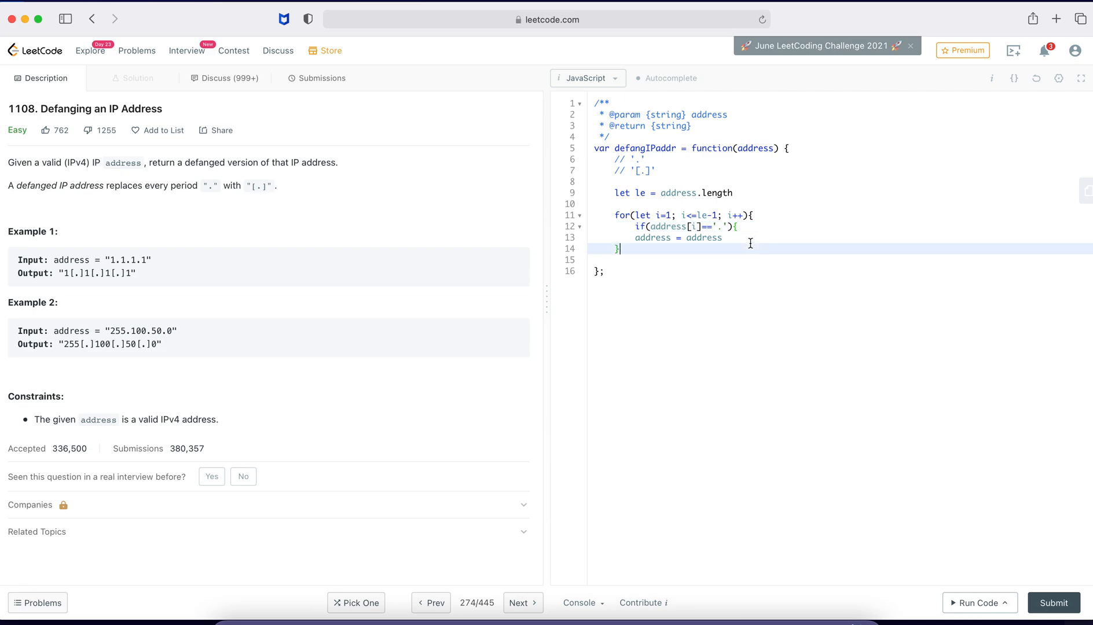
left_click(741, 239)
key("Return")
type("}")
left_click(752, 233)
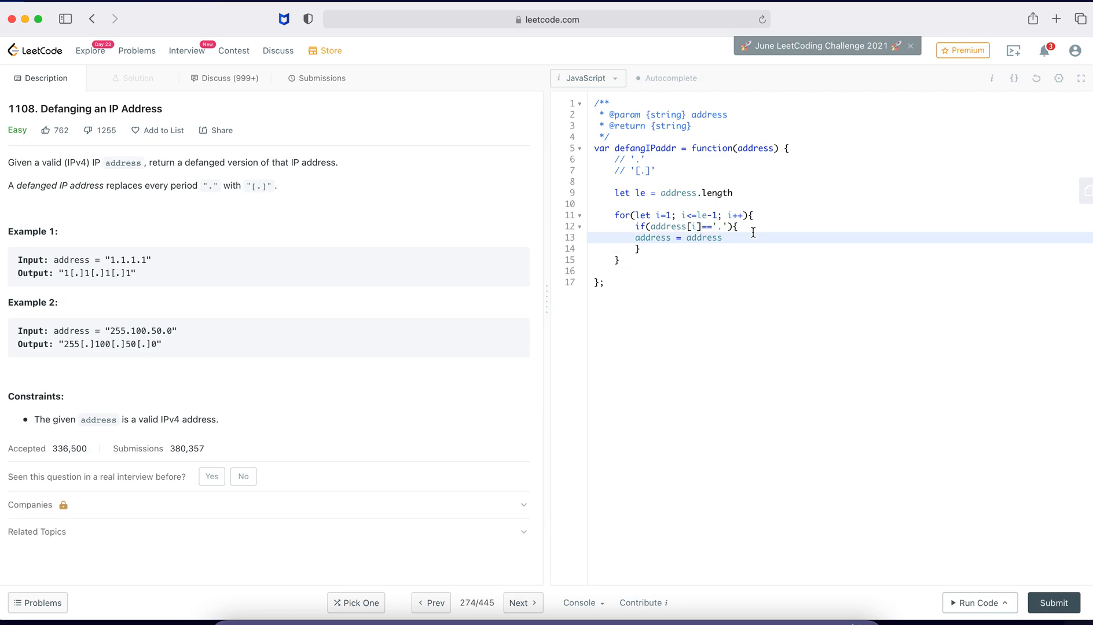
type(".replace")
type("(address")
type("[i")
type("],'Z")
left_click(640, 247)
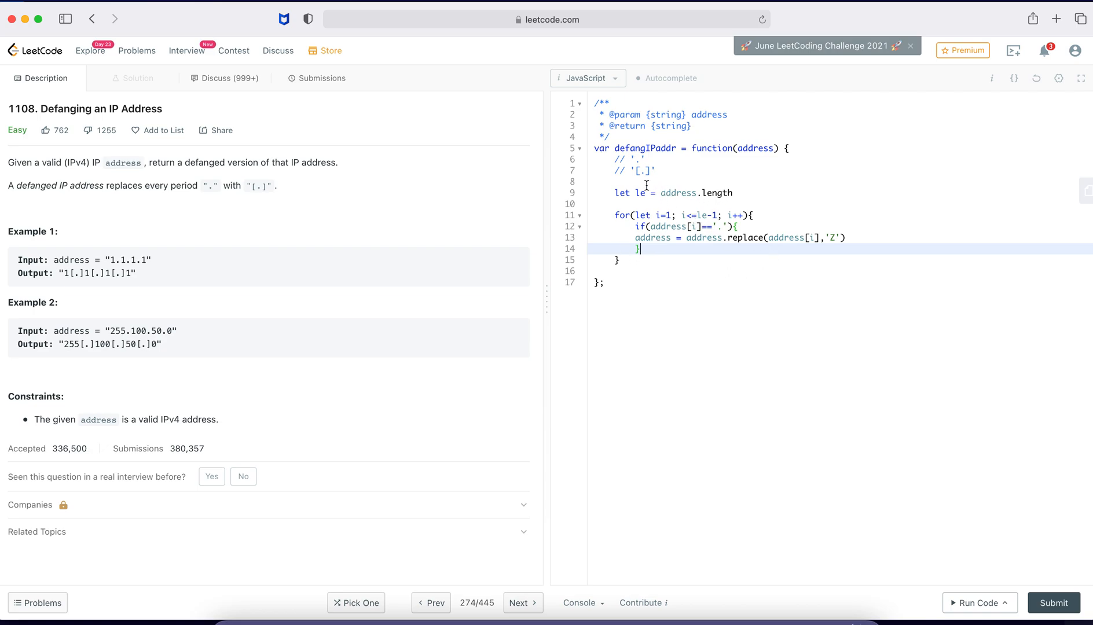
double_click(140, 261)
left_click_drag(646, 269, 614, 214)
left_click(670, 267)
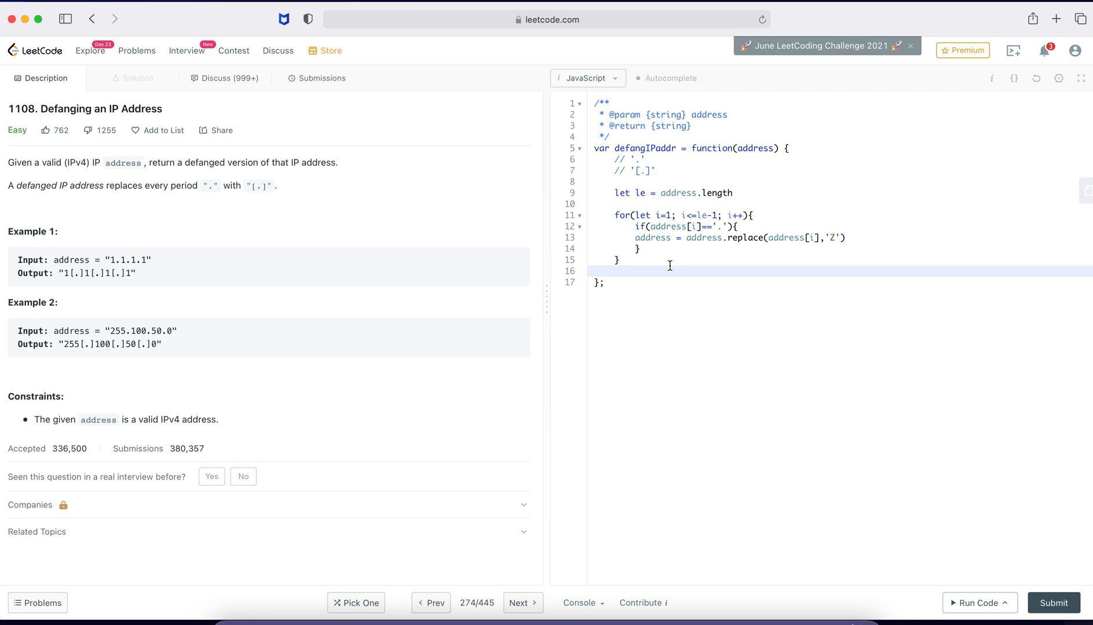
Write a second for loop with an if checking address[i]=='Z'
key("Return")
type("for")
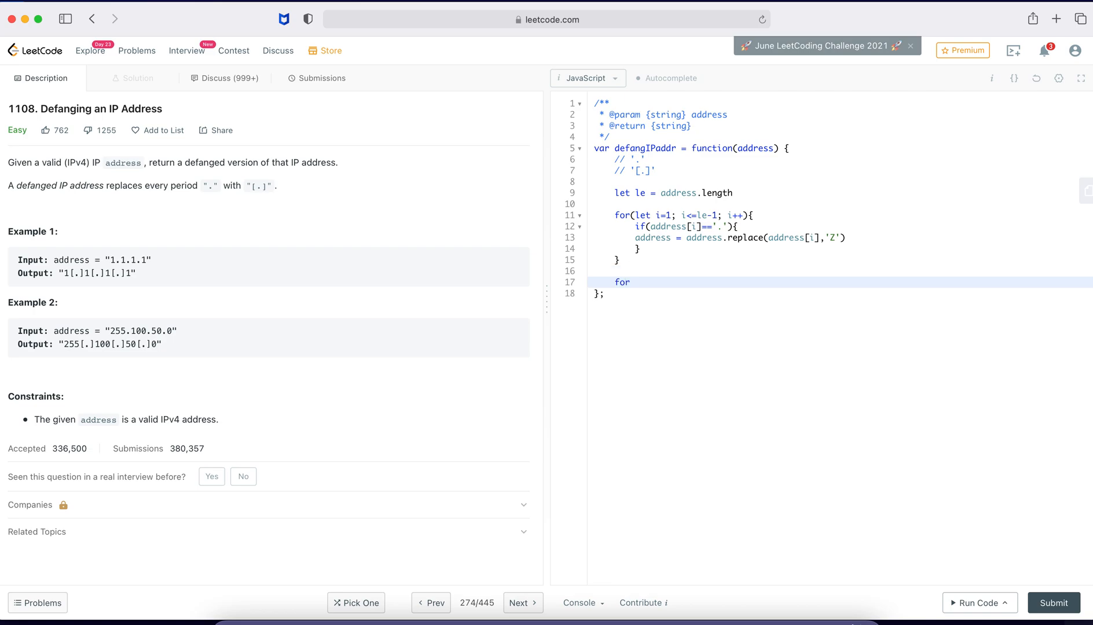
type("(let i")
type("=0; ")
type("i<")
type("=le-1")
type("; i")
type("++")
key("Right")
type("{")
key("Return")
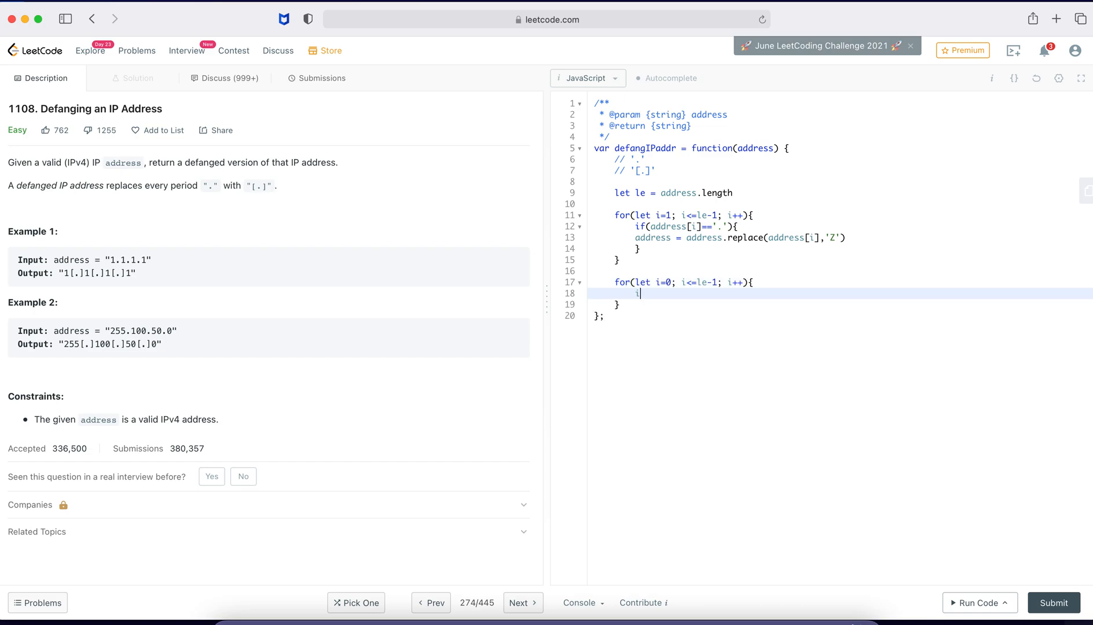
type("if(")
type("address[i")
key("Right")
type("=='Z")
key("Right")
type("]")
key("BackSpace")
key("Right")
type("{")
key("Return")
type("address")
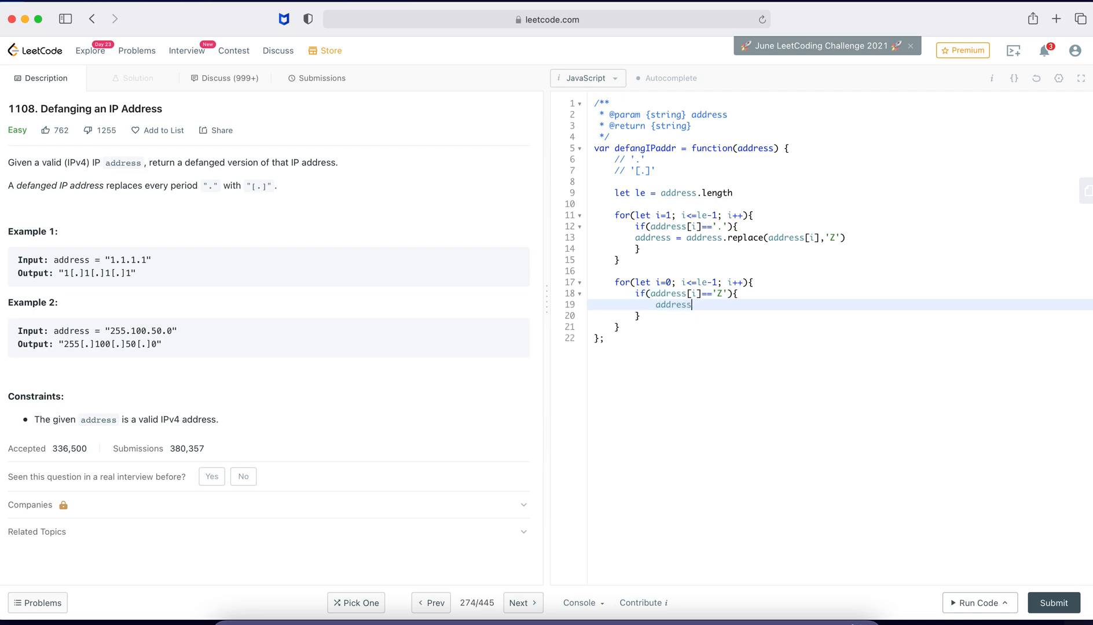
type(" = address")
type(".replace")
type("(")
type("address[i")
Inside it, assign address = address.replace(address[i],'[.]')
key("Right")
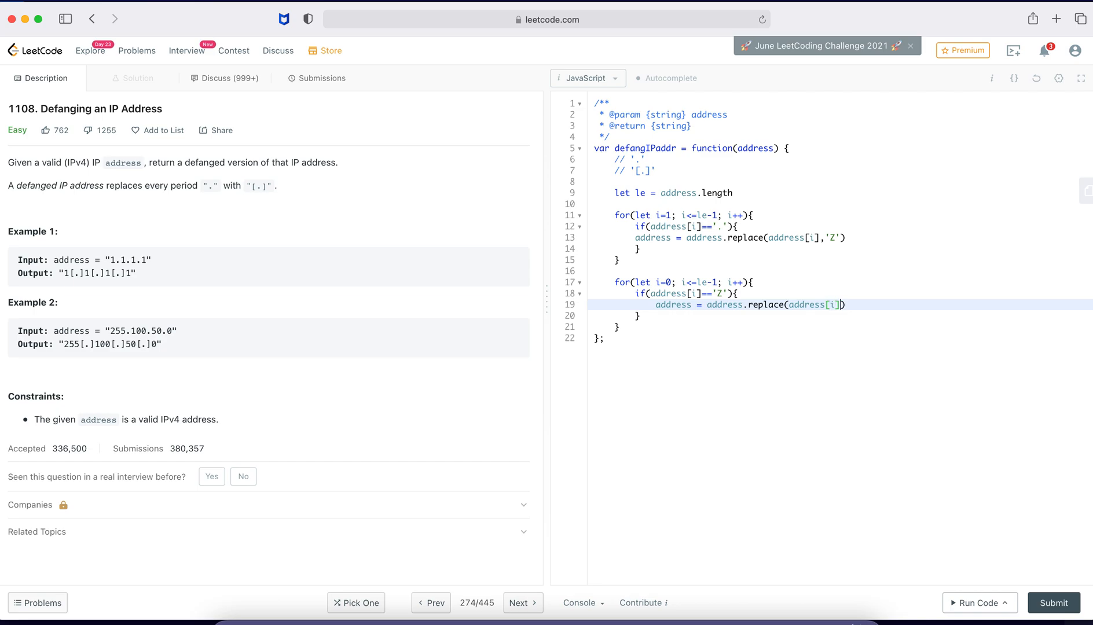
type(",")
type("'")
type("[.")
key("Right")
key("Right")
Add le = address.length after the replace statement in the second loop
key("End")
key("Return")
type("le = ")
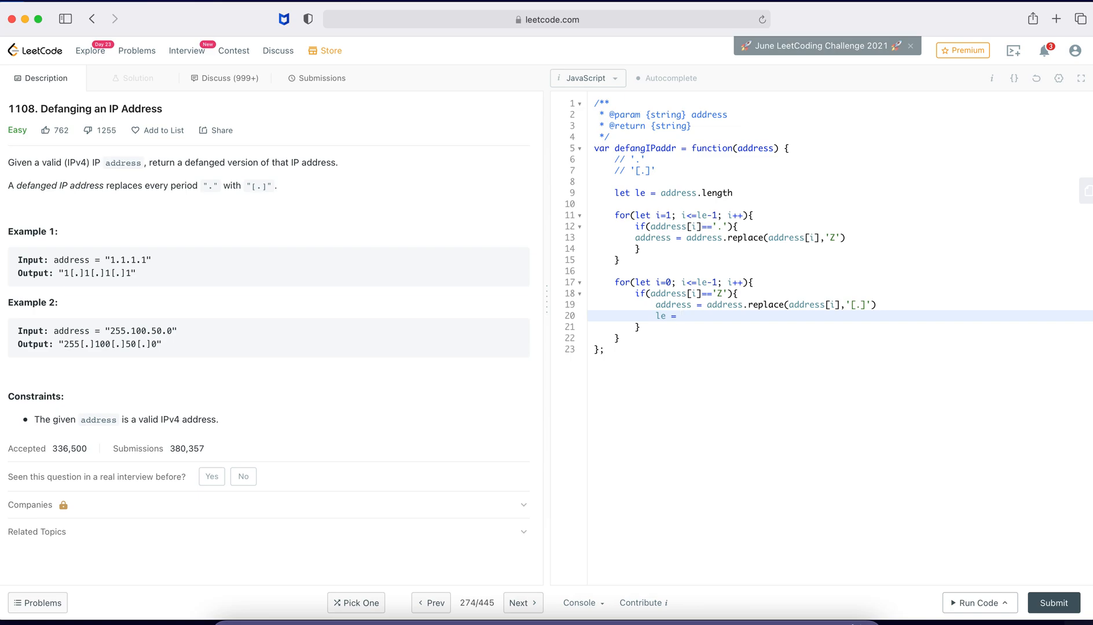
type("address.")
type("length")
Add comments tracing 1.1.1.1 = 1Z1Z1Z1 and Z =[.] between the two loops
left_click(654, 263)
key("Return")
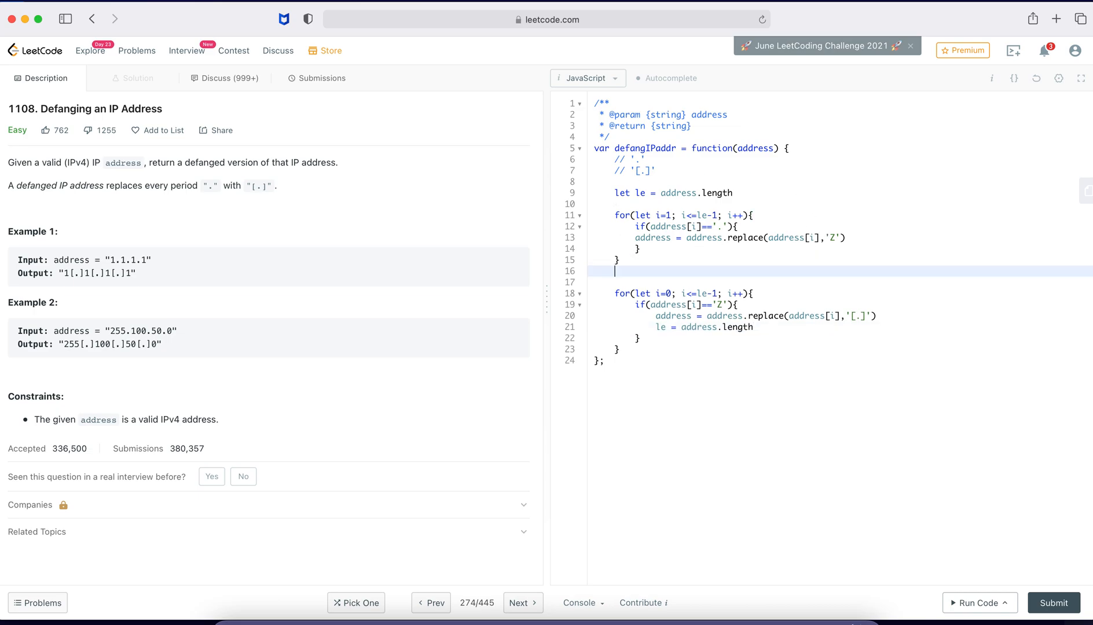
type("//1.1")
type(".1")
type(".1")
type(" = ")
type("1")
type("Z1")
type("Z1")
type("Z")
type("1")
left_click_drag(713, 270, 676, 271)
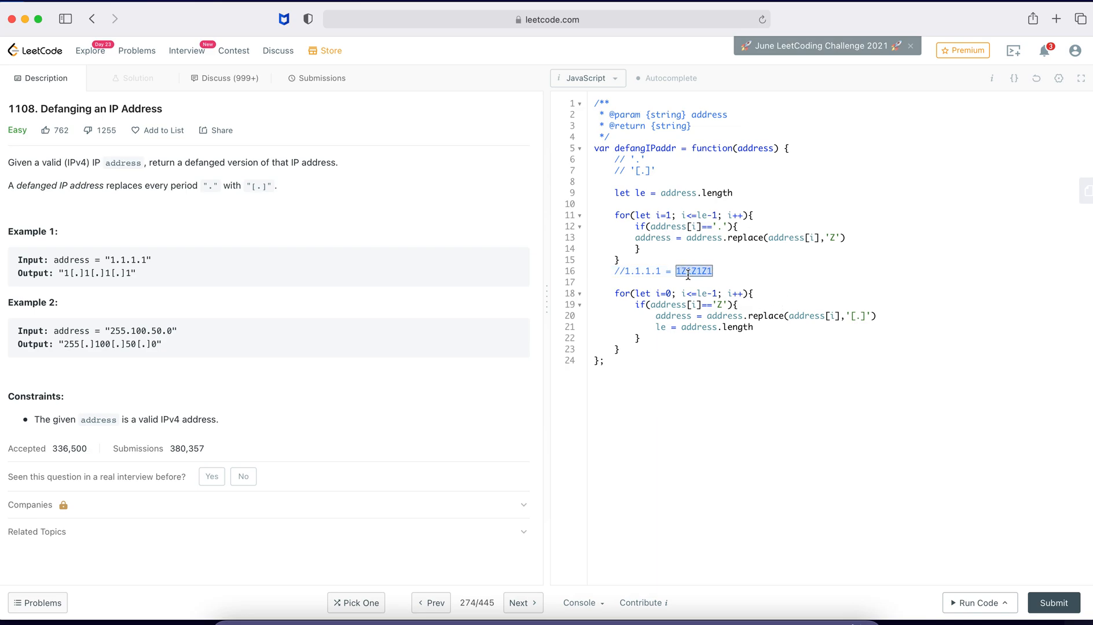
left_click(730, 273)
left_click(615, 282)
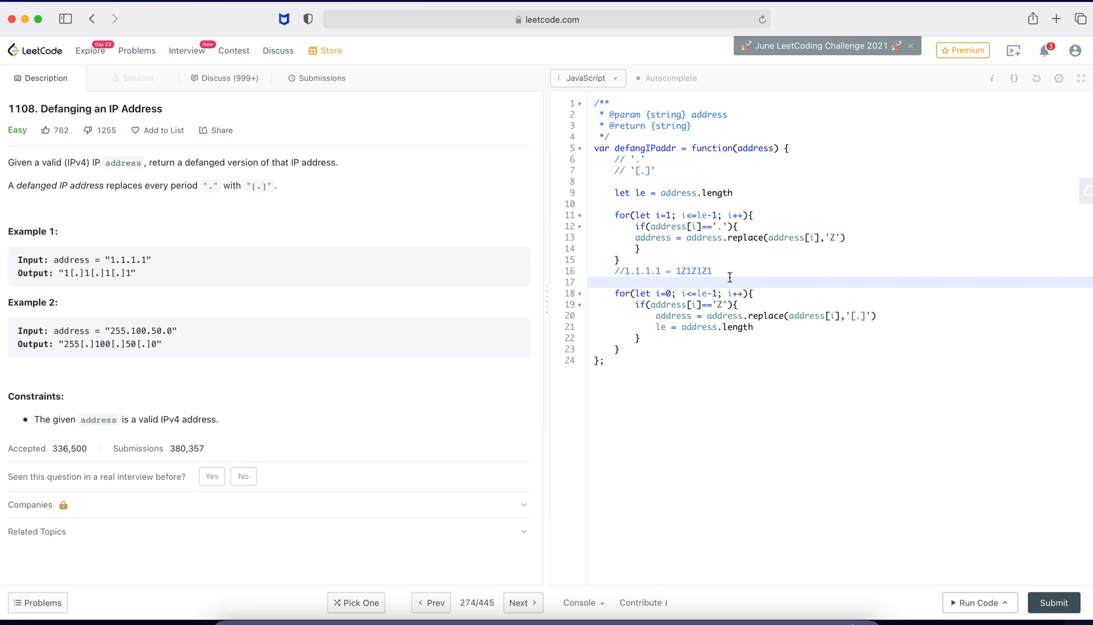
key("Return")
type("//Z")
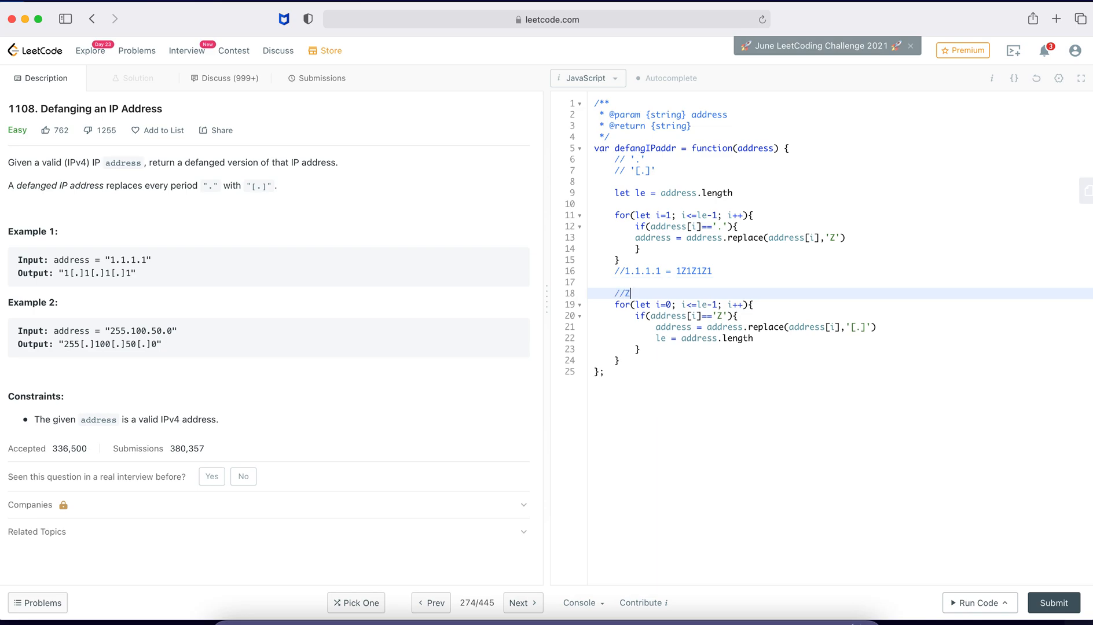
type(" =[")
type(".")
Add return address after the second loop
left_click(666, 360)
key("Return")
type("retur")
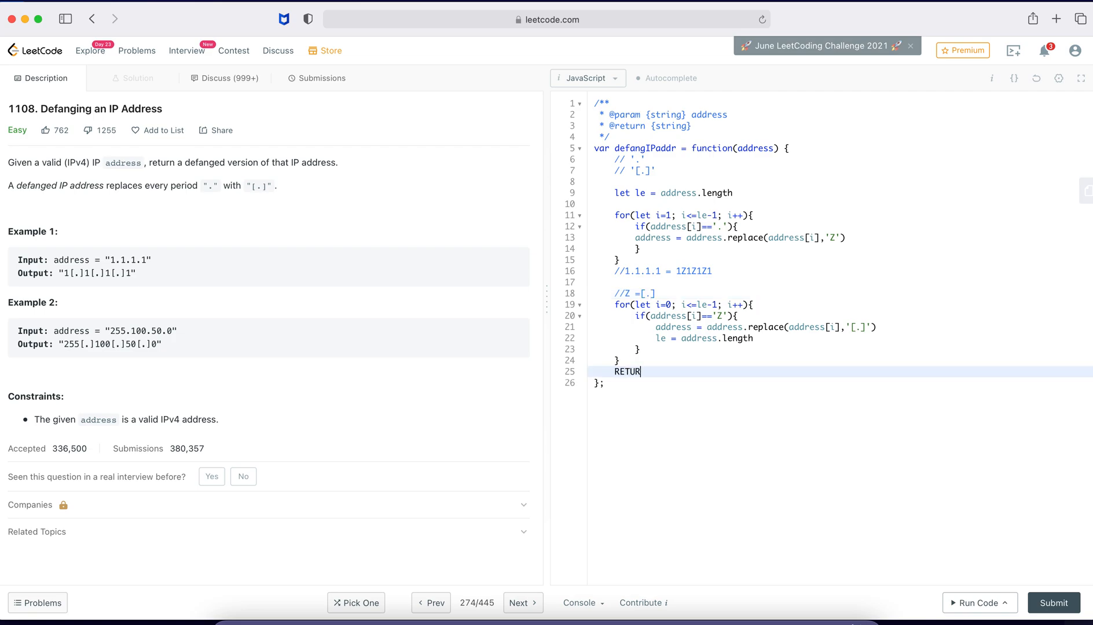
key("BackSpace")
key("BackSpace")
key("BackSpace")
type("return ")
type("address")
Delete the scratch comment lines between the loops and at the function top
left_click_drag(658, 294, 623, 271)
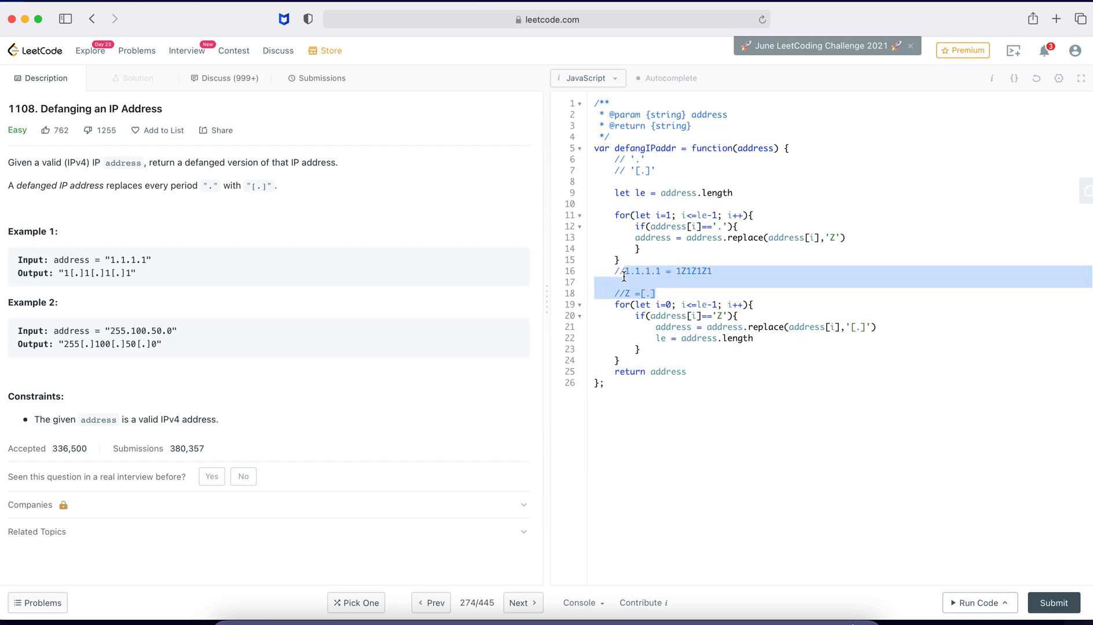
key("BackSpace")
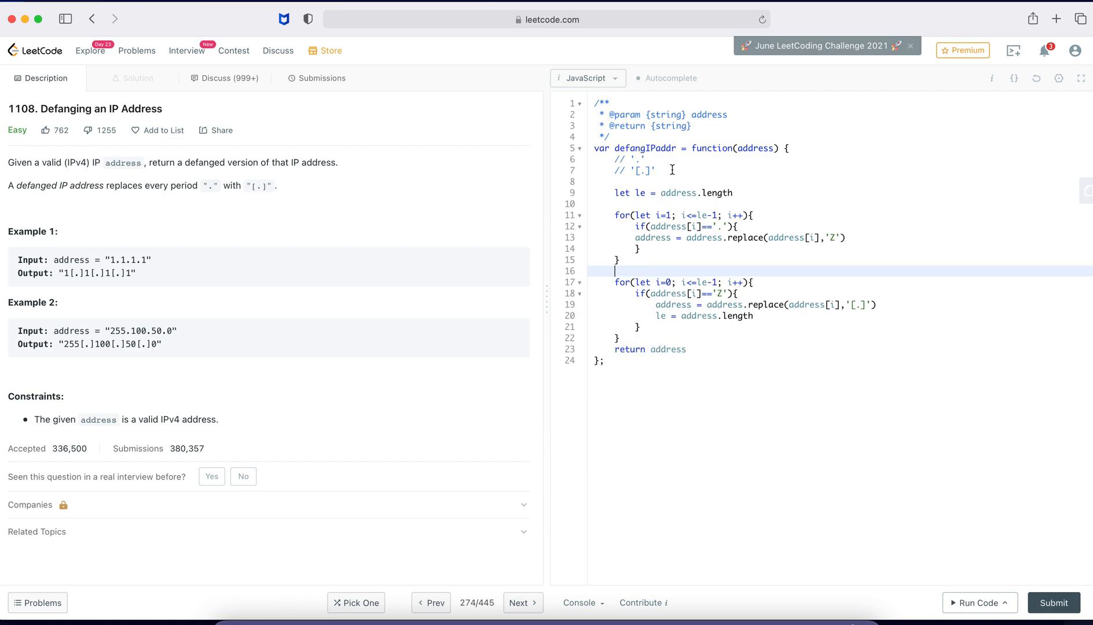
left_click_drag(672, 170, 615, 158)
key("BackSpace")
left_click(686, 358)
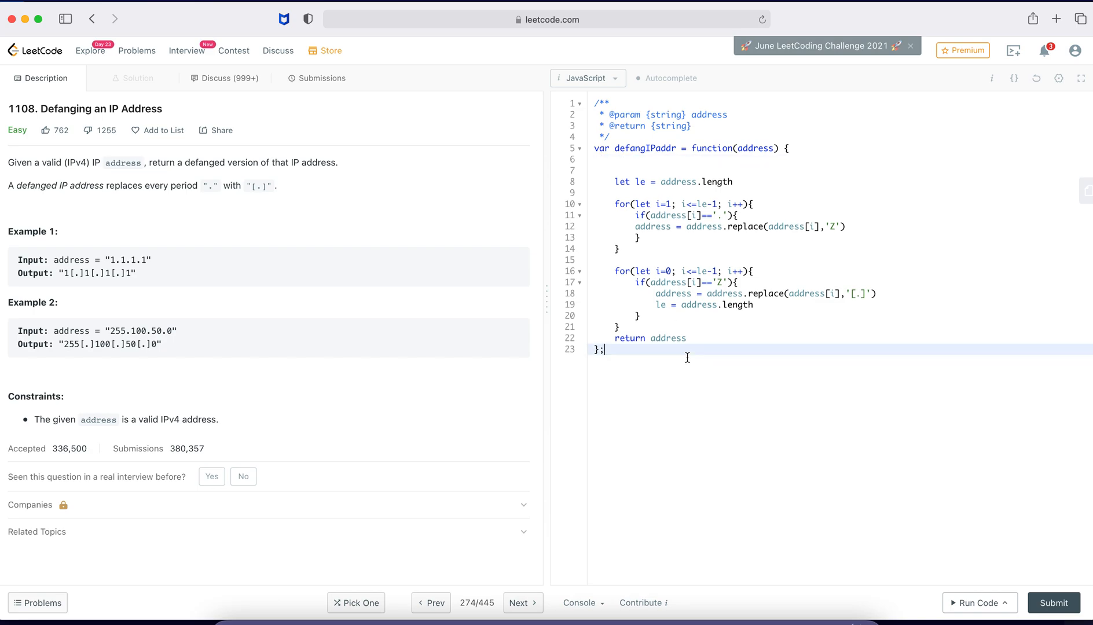
Run the solution on 1.1.1.1 and get Accepted with output 1[.]1[.]1[.]1
left_click(973, 602)
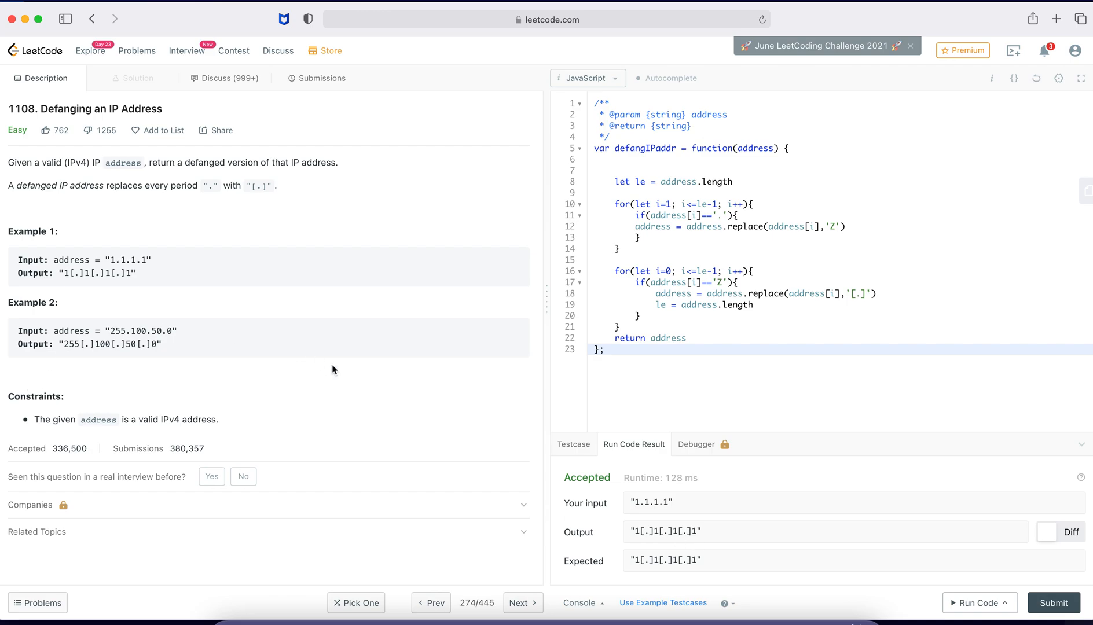
left_click_drag(173, 330, 113, 330)
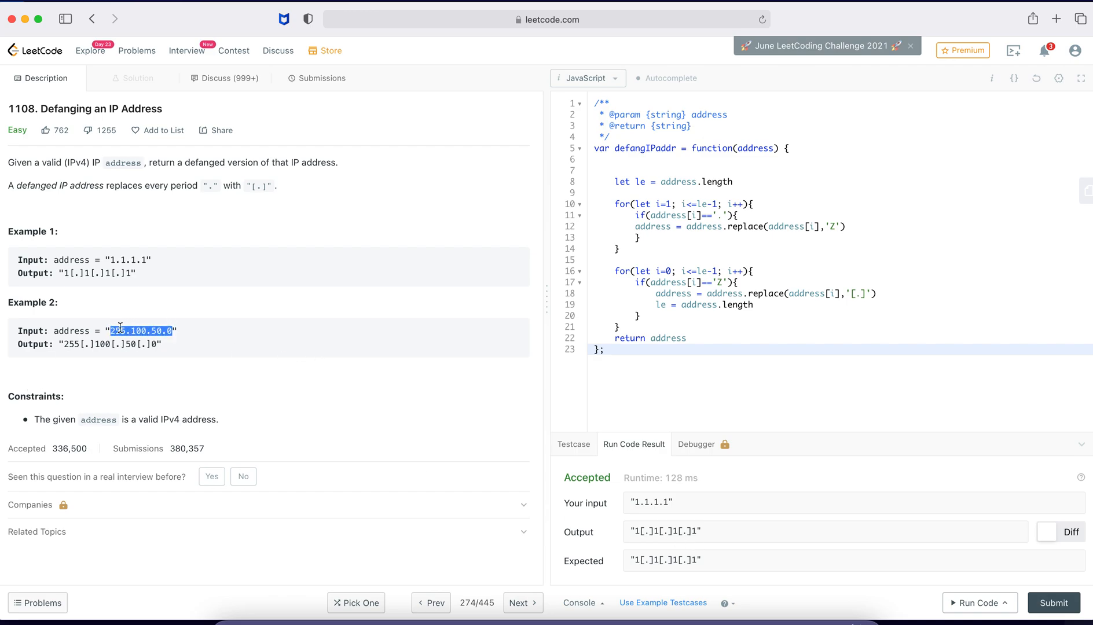
Replace the test input with "255.100.50.0" and run it, getting 255[.]100[.]50[.]0
left_click(573, 450)
left_click(629, 506)
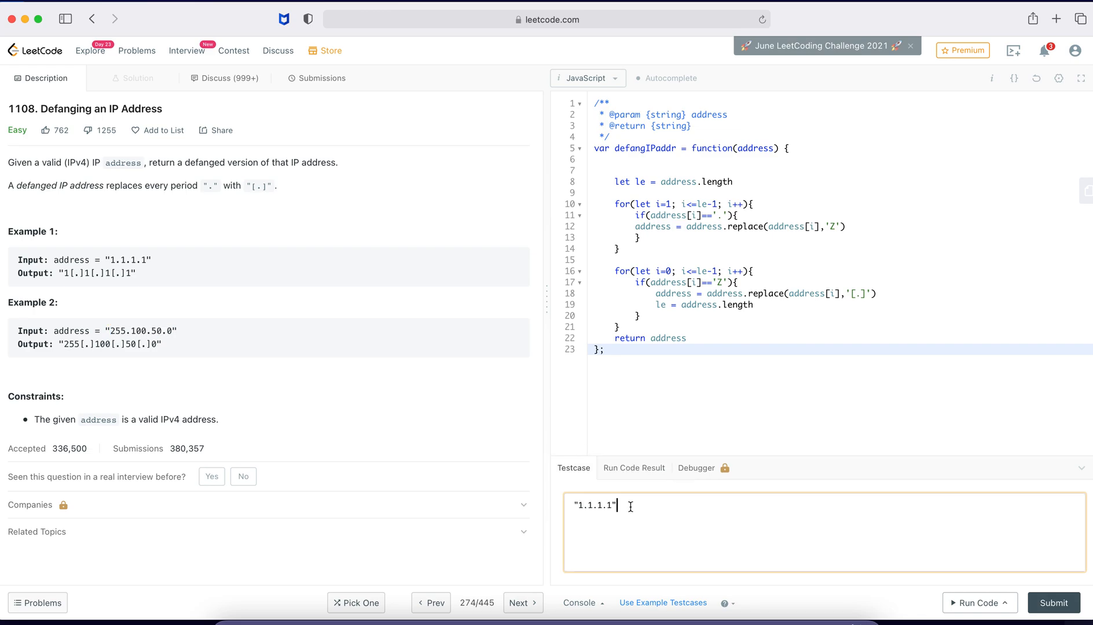
type("\"")
key("BackSpace")
key("BackSpace")
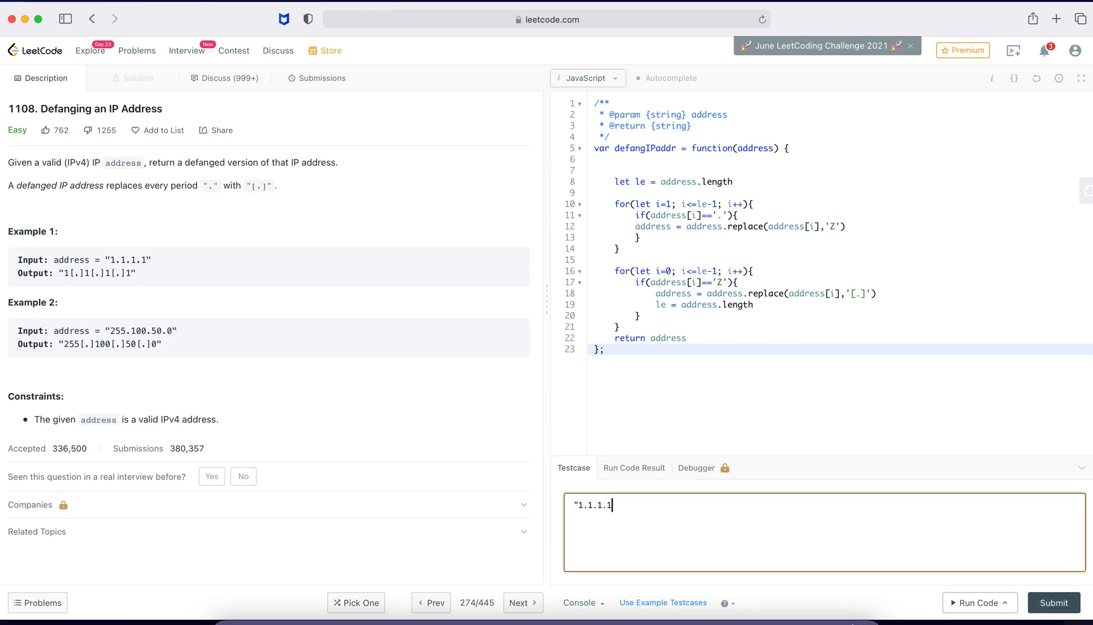
left_click_drag(614, 505, 578, 504)
key("BackSpace")
type("255.100.50.0")
type("\"")
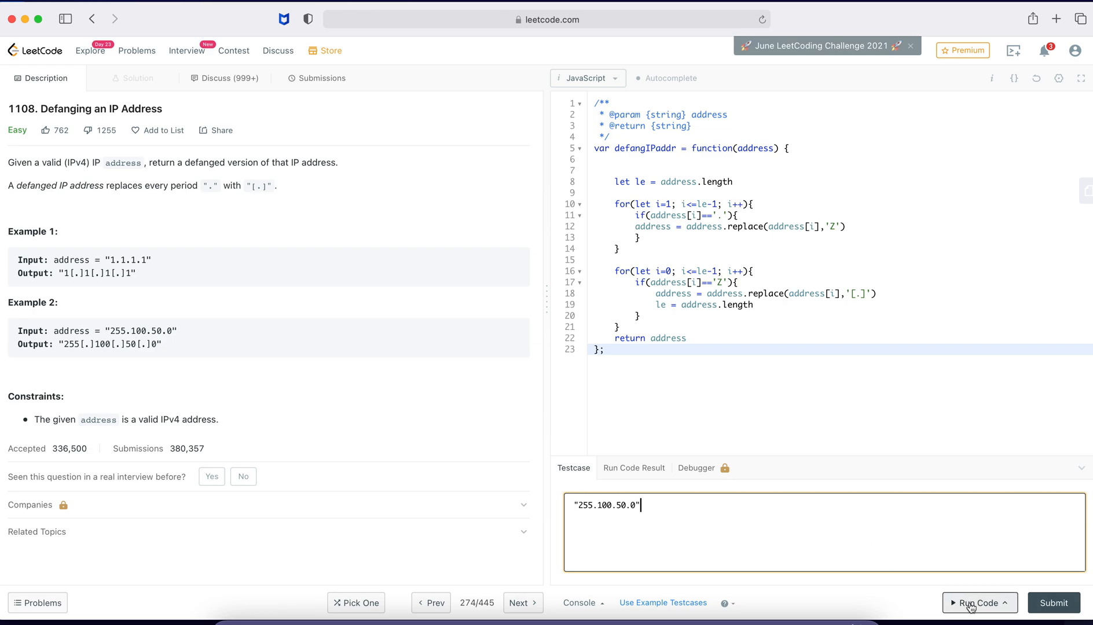
left_click(972, 603)
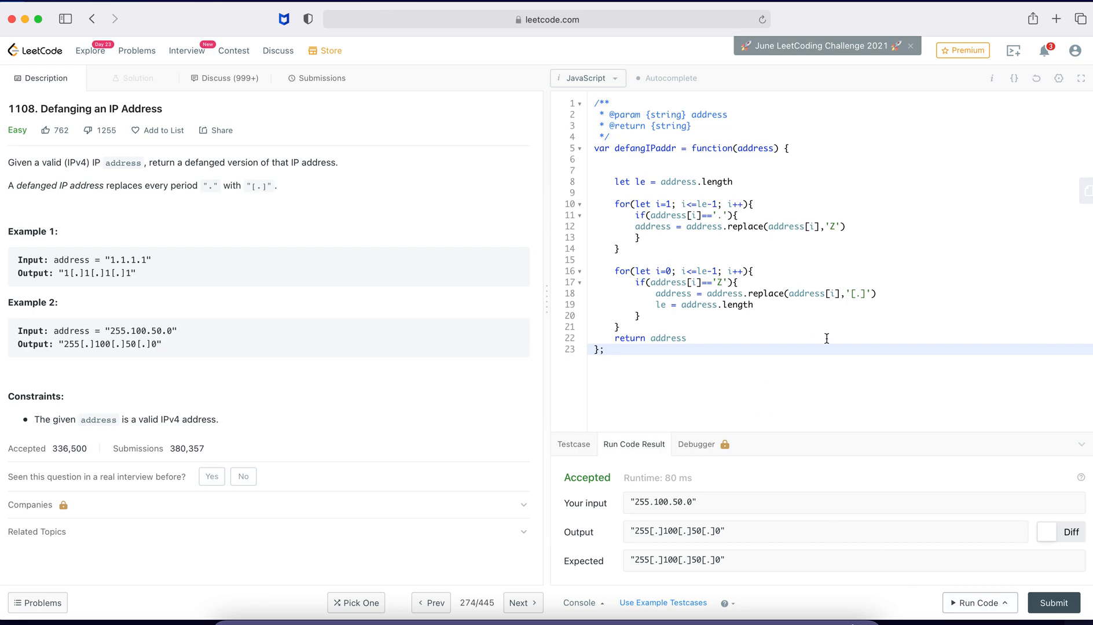
Submit the solution and get it accepted at 76 ms, beating 70.98%
left_click(1053, 603)
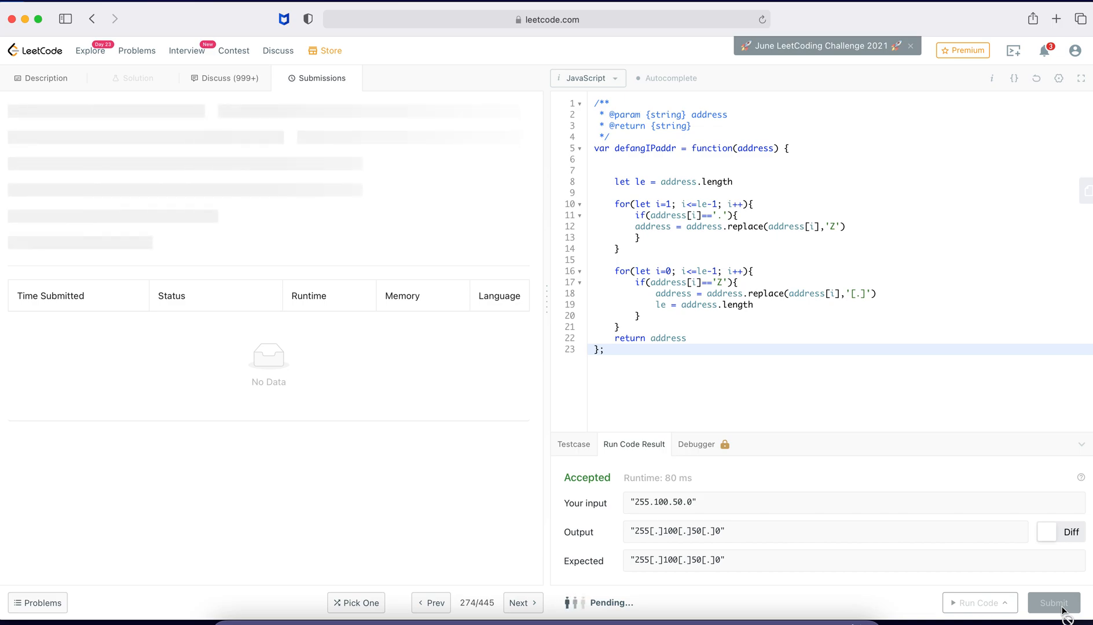